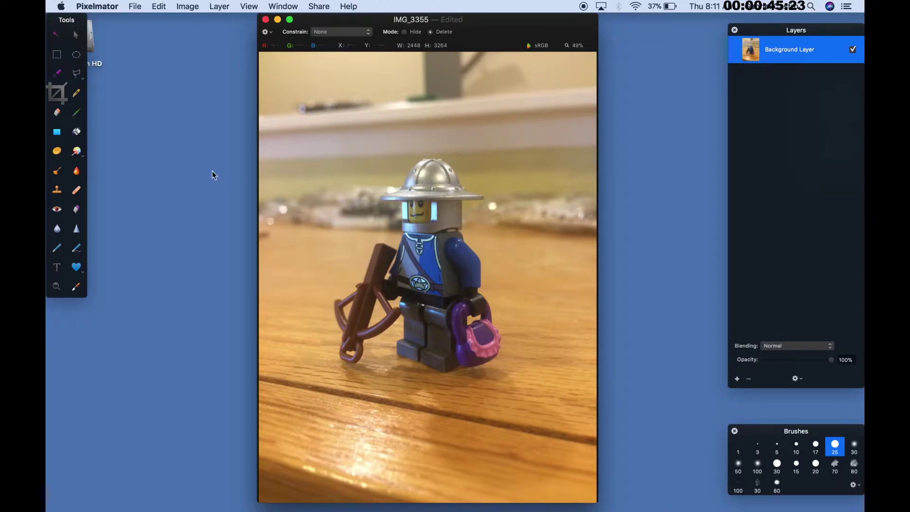
# Try a cyan-to-blue gradient fill and an eraser loop over the helmet, undoing both
pyautogui.click(57, 131)
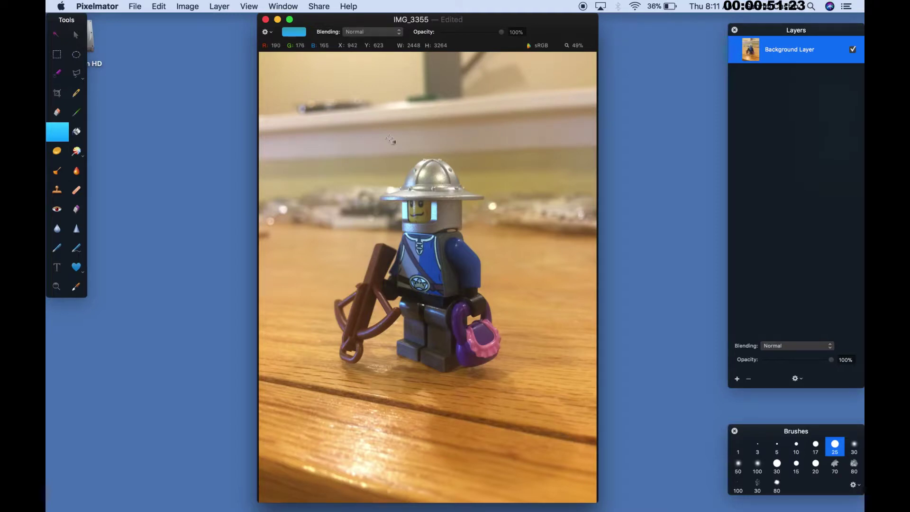
pyautogui.moveTo(338, 118); pyautogui.dragTo(349, 163)
pyautogui.click(159, 6)
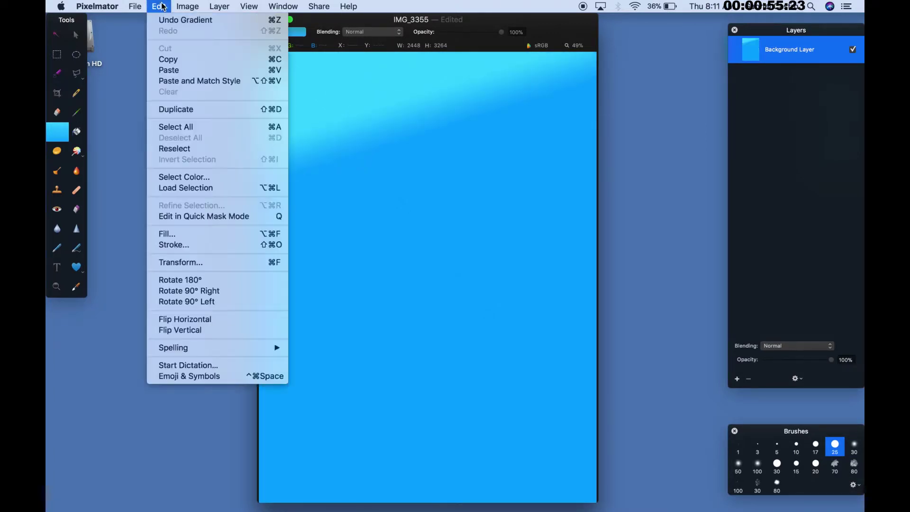
pyautogui.click(159, 25)
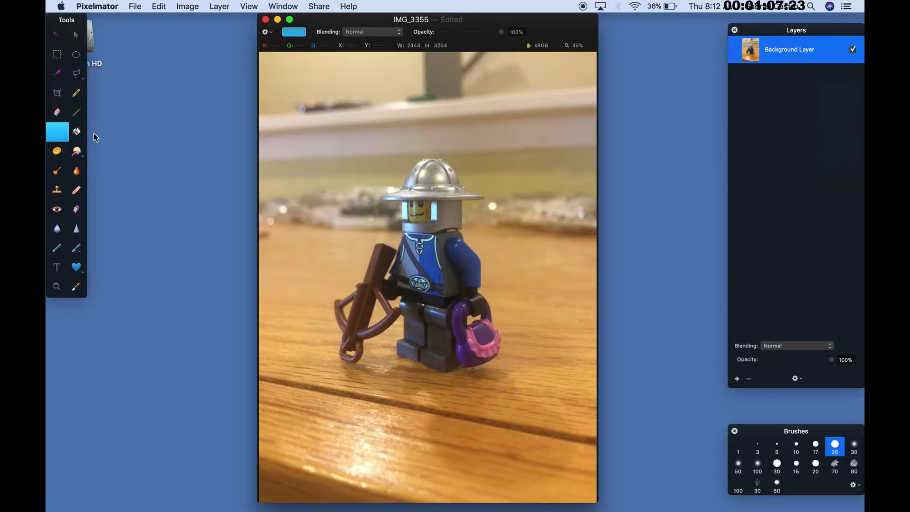
pyautogui.press('e')
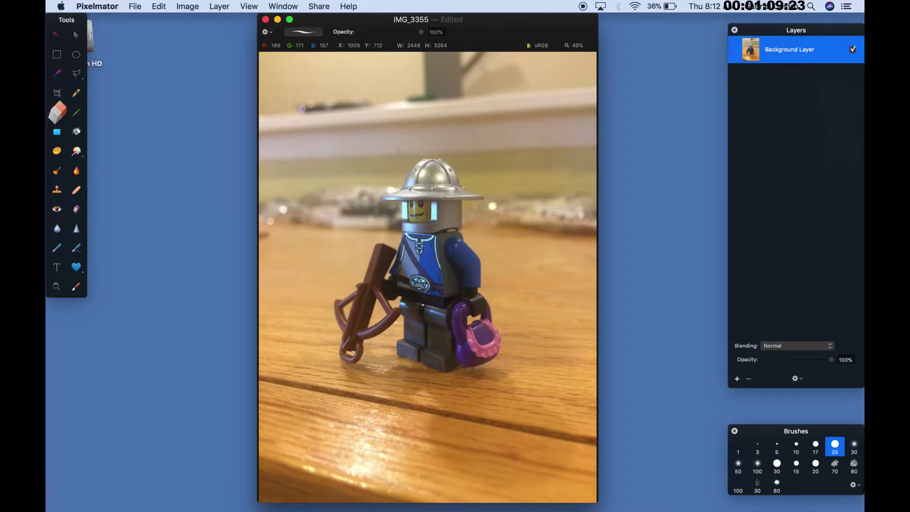
pyautogui.moveTo(398, 150)
pyautogui.mouseDown()
pyautogui.moveTo(397, 189)
pyautogui.moveTo(423, 207)
pyautogui.moveTo(489, 171)
pyautogui.moveTo(478, 124)
pyautogui.moveTo(381, 106)
pyautogui.mouseUp()
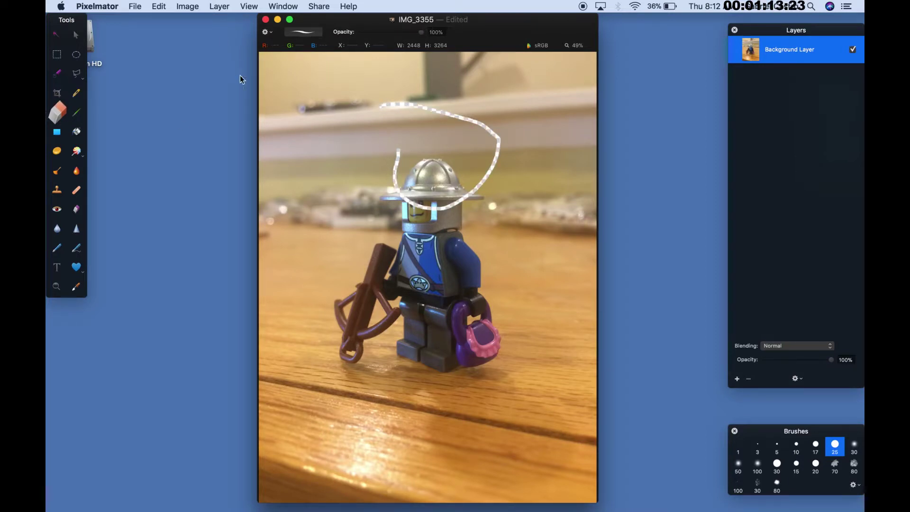
pyautogui.press('super+z')
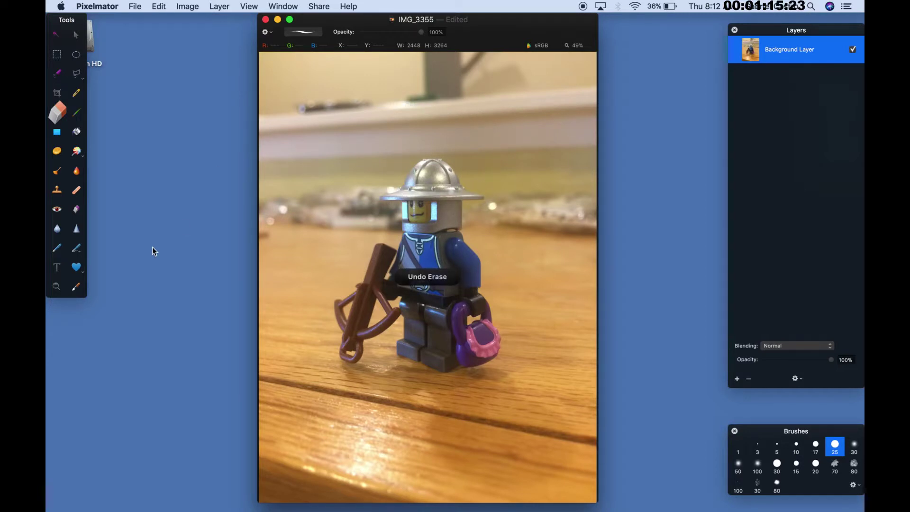
# Add a purple 'Text' label near the top left of the photo
pyautogui.click(55, 268)
pyautogui.click(305, 107)
pyautogui.press('space')
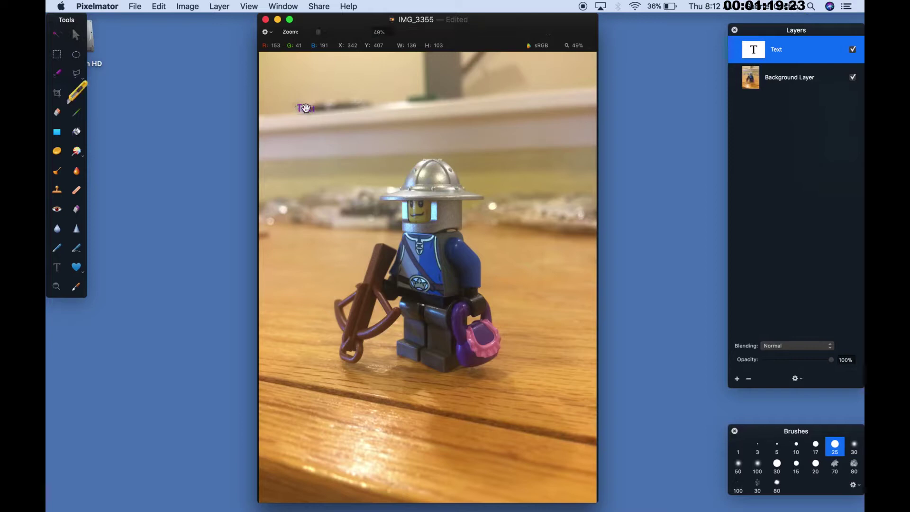
pyautogui.click(307, 108)
pyautogui.click(309, 107)
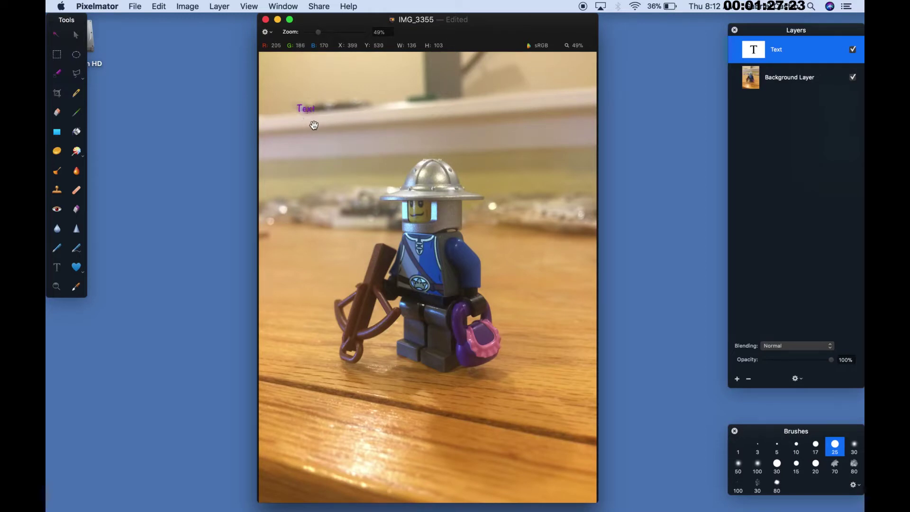
pyautogui.click(306, 104)
pyautogui.doubleClick(761, 55)
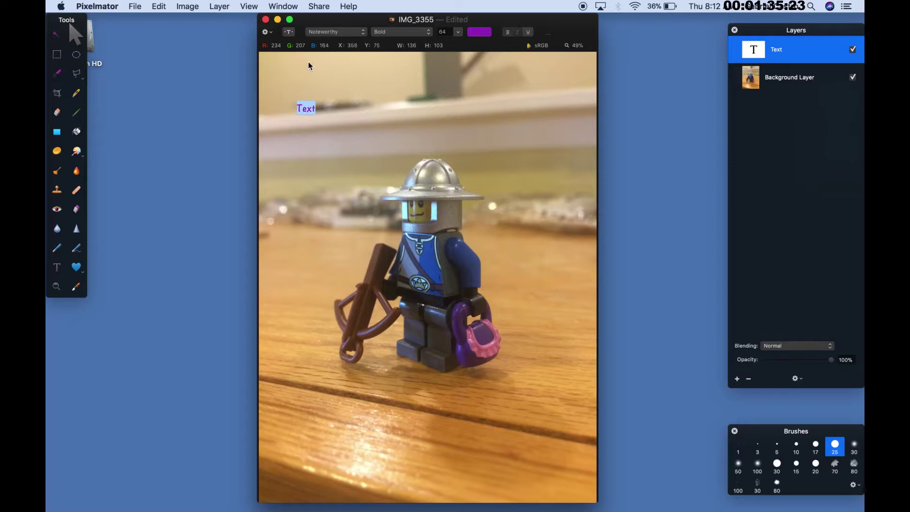
# Add a second 'Text' label (Text 2) and move it to the upper right, above the shelf
pyautogui.click(290, 33)
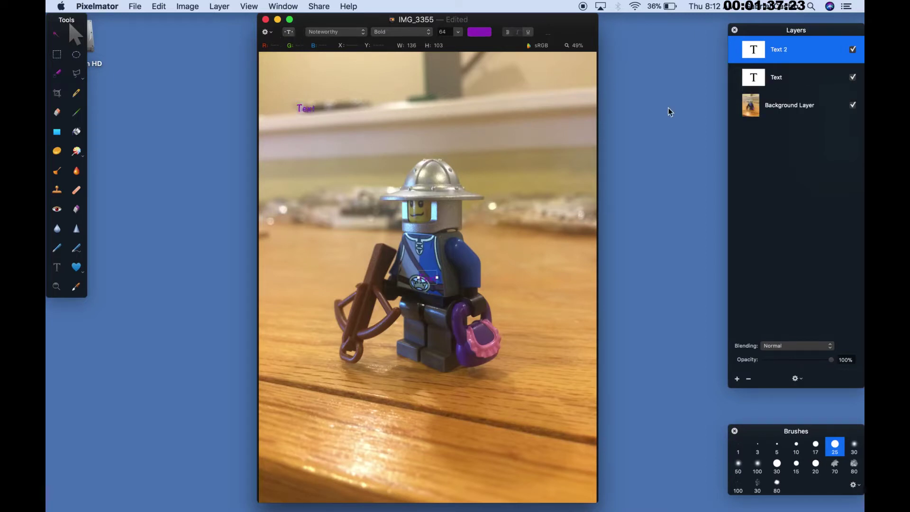
pyautogui.click(812, 77)
pyautogui.click(793, 53)
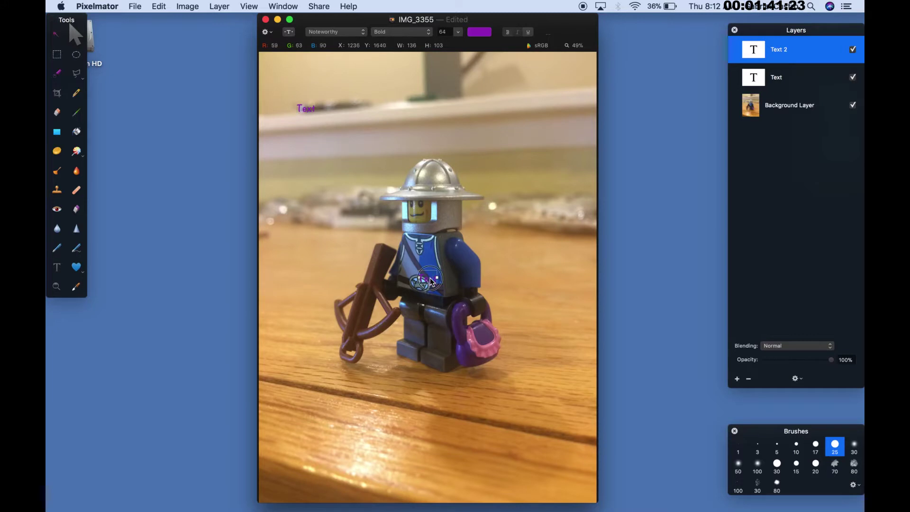
pyautogui.moveTo(429, 278); pyautogui.dragTo(495, 108)
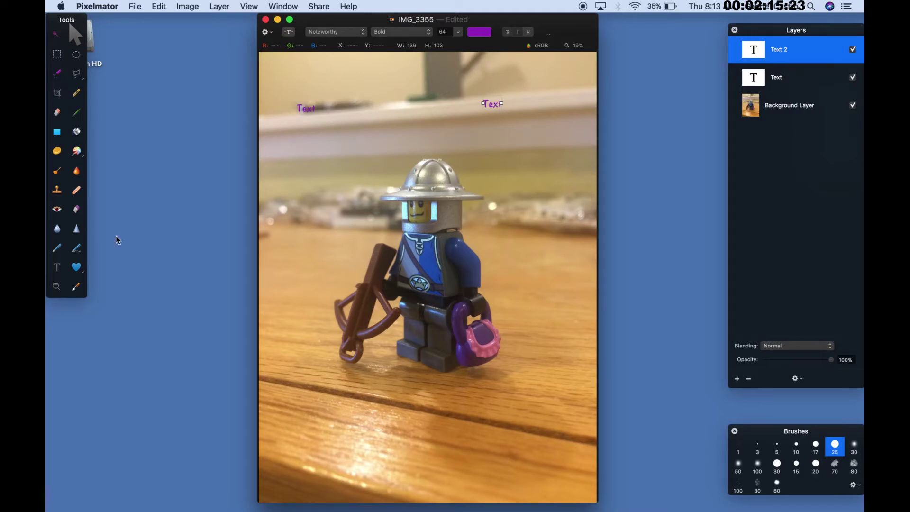
# Draw a cyan-to-blue gradient ellipse over the crossbow, then check the Text, Text 2 and Shape layers
pyautogui.click(77, 267)
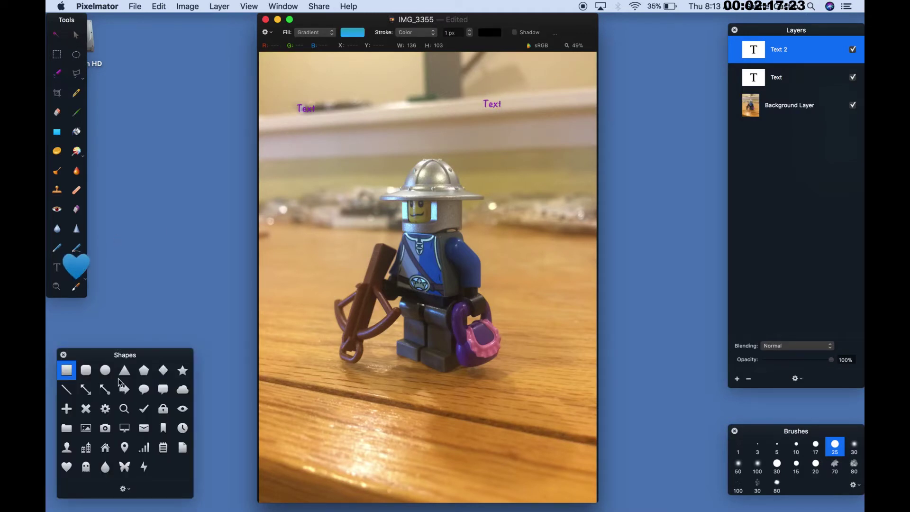
pyautogui.click(105, 370)
pyautogui.moveTo(303, 226); pyautogui.dragTo(416, 316)
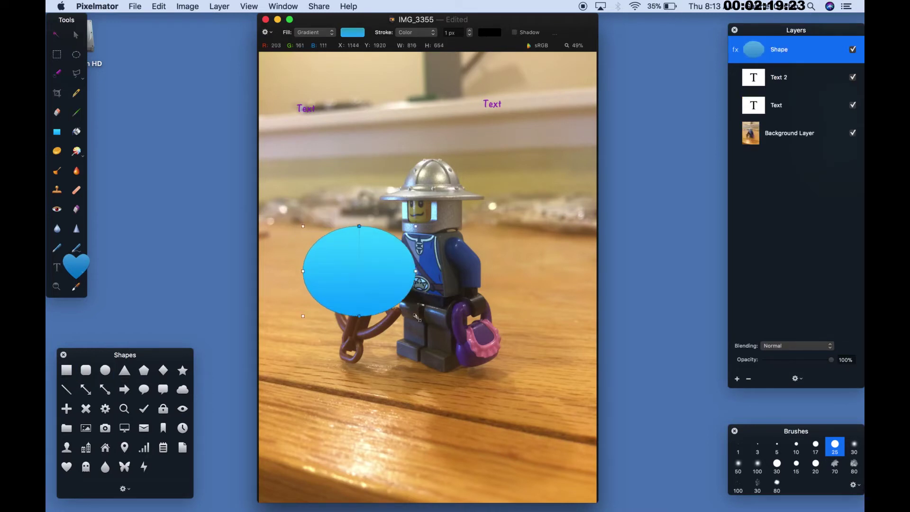
pyautogui.click(783, 105)
pyautogui.click(786, 81)
pyautogui.click(789, 55)
pyautogui.click(787, 72)
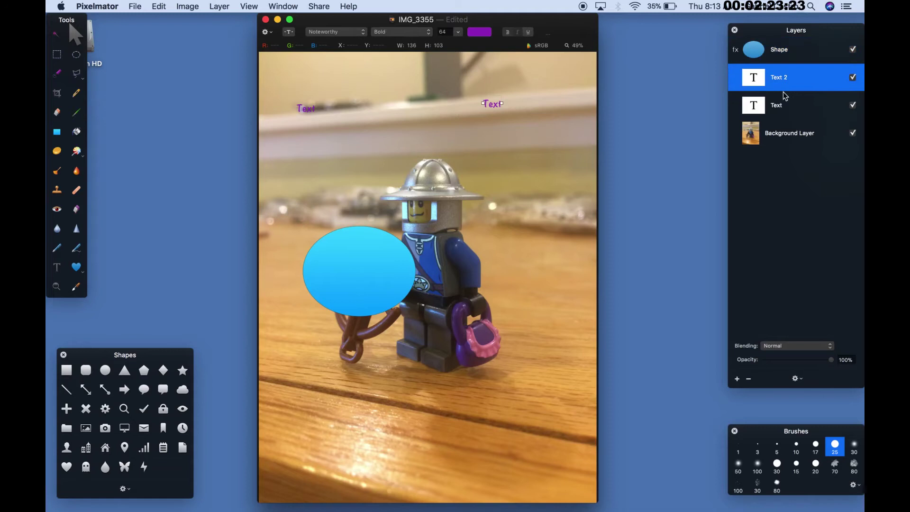
pyautogui.click(782, 105)
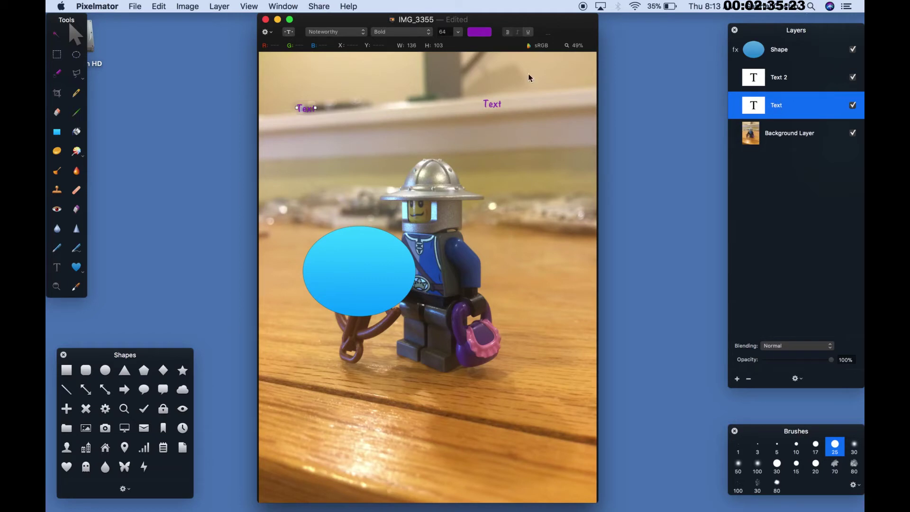
pyautogui.click(283, 7)
pyautogui.moveTo(237, 3)
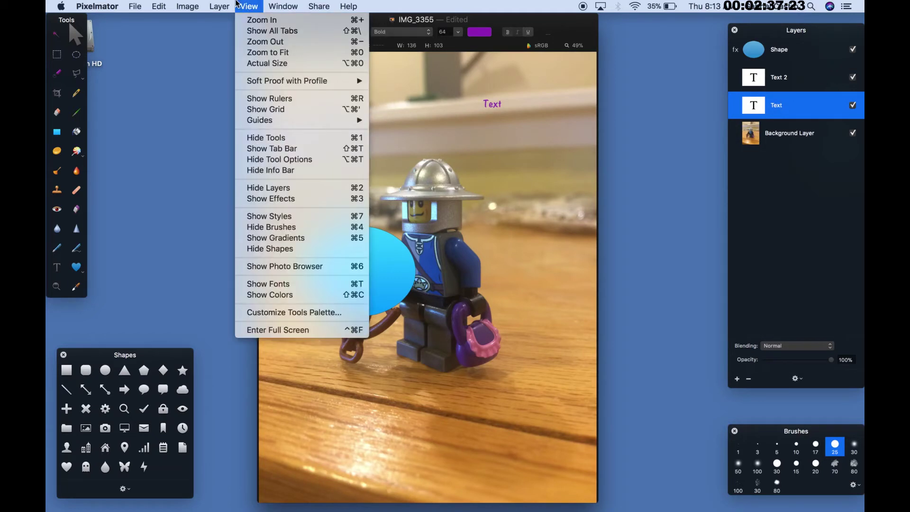
pyautogui.moveTo(192, 4)
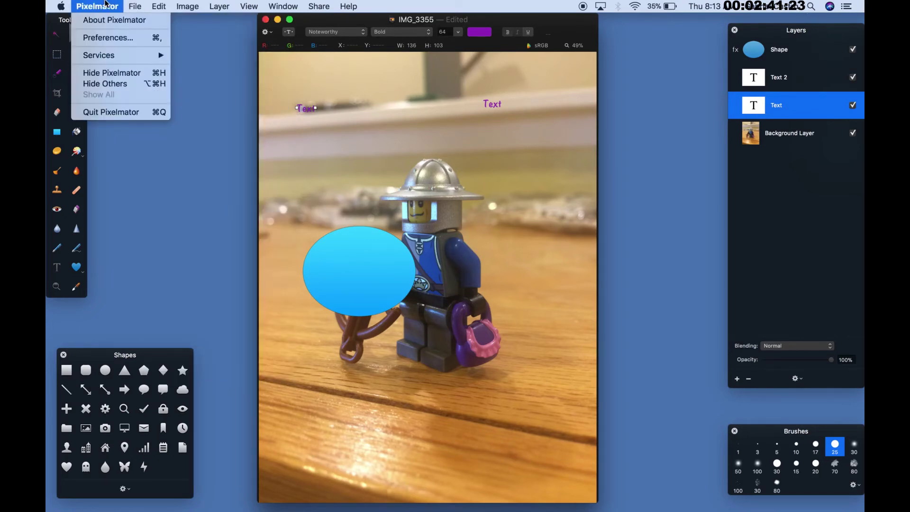
pyautogui.moveTo(135, 6)
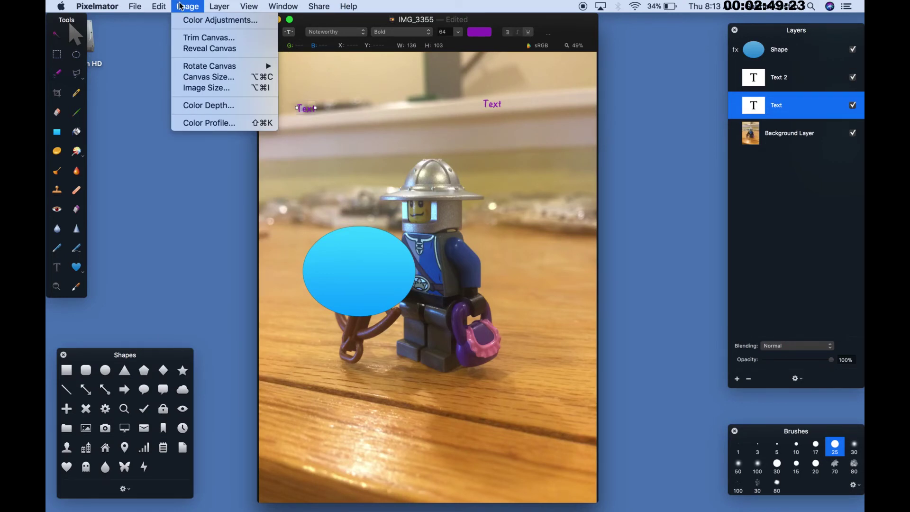
pyautogui.click(58, 95)
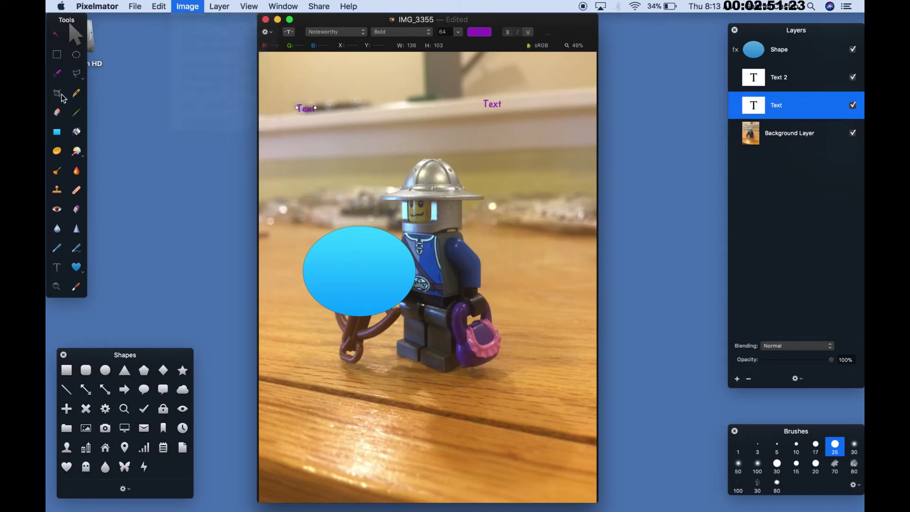
pyautogui.click(57, 93)
pyautogui.moveTo(347, 183); pyautogui.dragTo(565, 357)
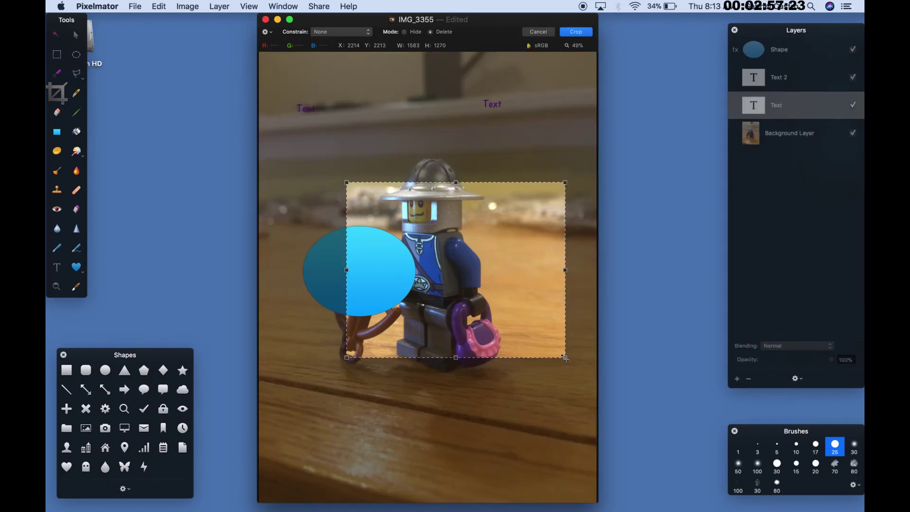
pyautogui.press('Return')
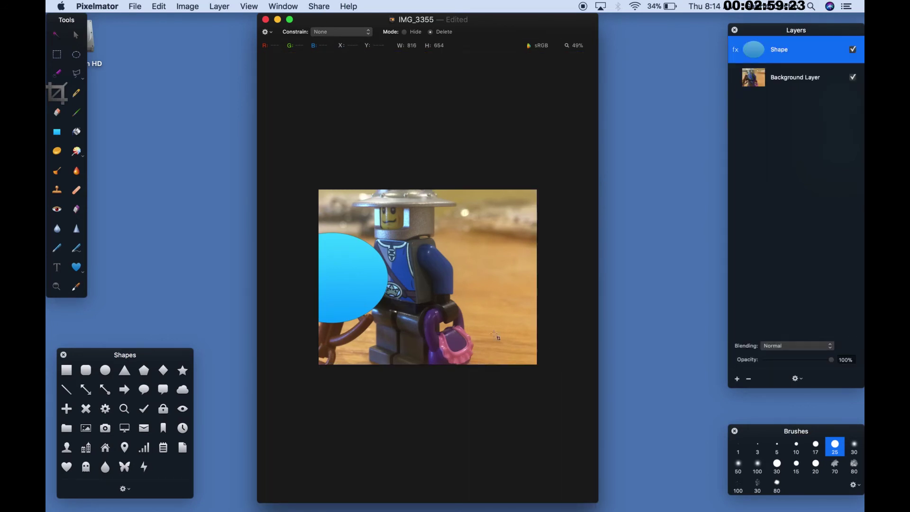
pyautogui.click(157, 6)
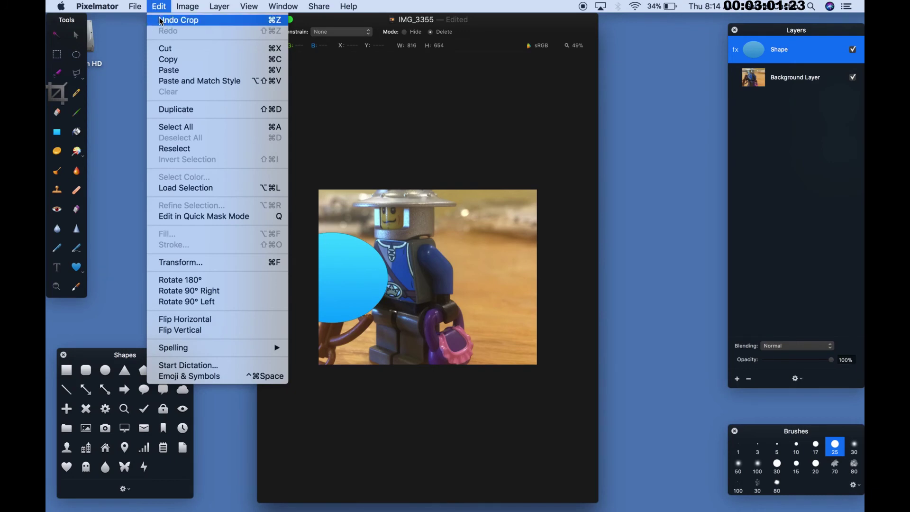
pyautogui.click(160, 20)
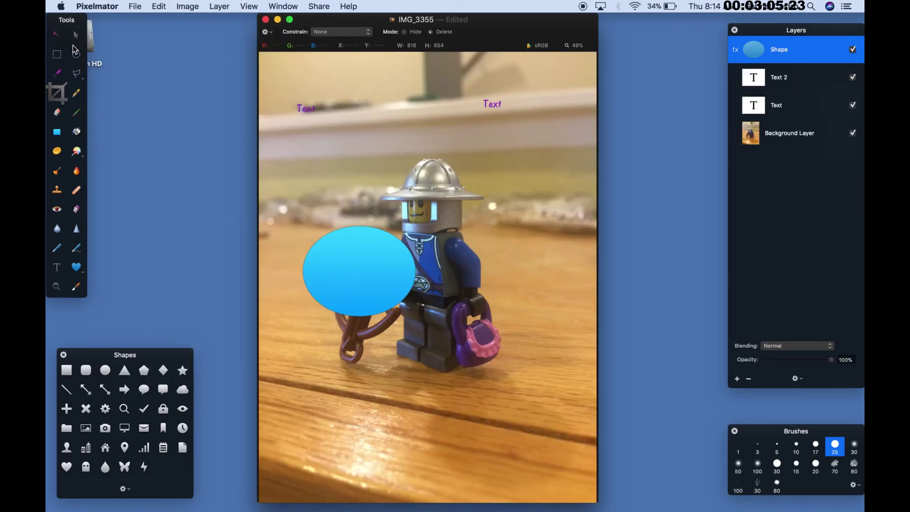
# Move the ellipse above the helmet between the labels and angle its gradient diagonally
pyautogui.click(75, 36)
pyautogui.moveTo(367, 263)
pyautogui.mouseDown()
pyautogui.moveTo(394, 249)
pyautogui.moveTo(459, 163)
pyautogui.moveTo(391, 118)
pyautogui.mouseUp()
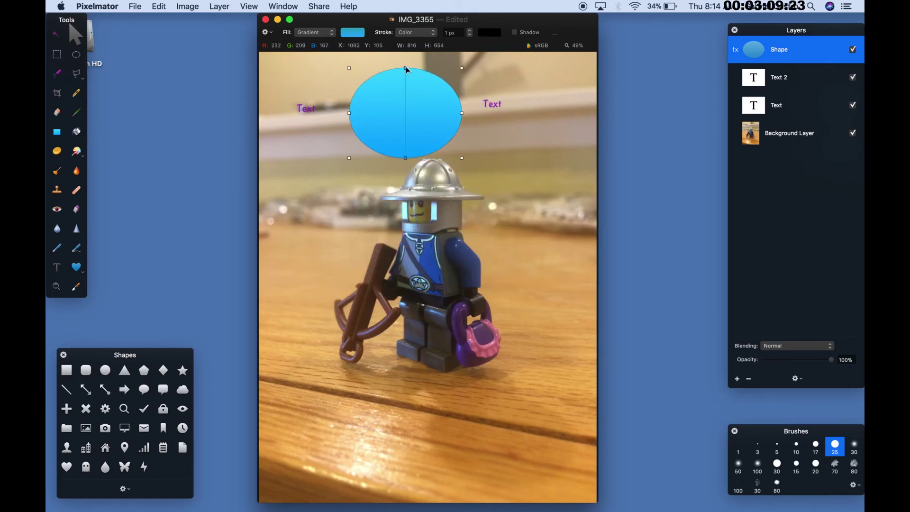
pyautogui.moveTo(406, 69)
pyautogui.mouseDown()
pyautogui.moveTo(374, 81)
pyautogui.moveTo(390, 130)
pyautogui.moveTo(374, 130)
pyautogui.mouseUp()
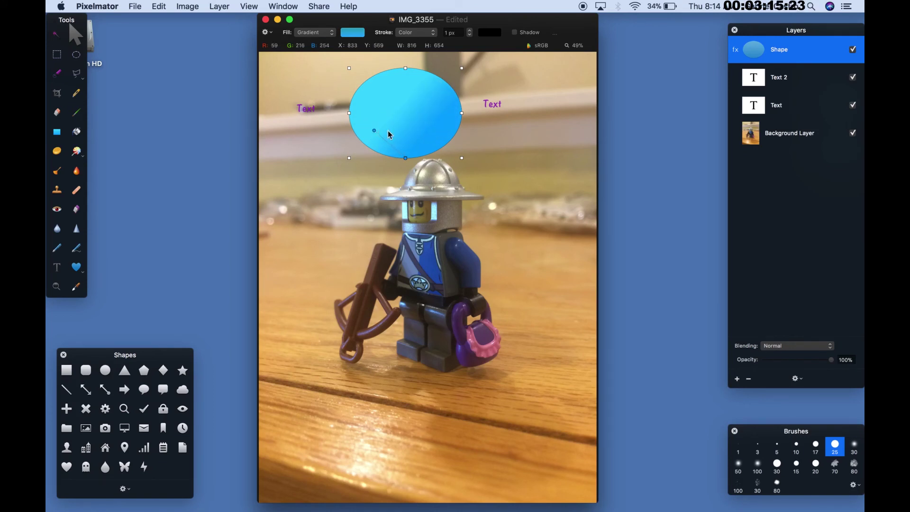